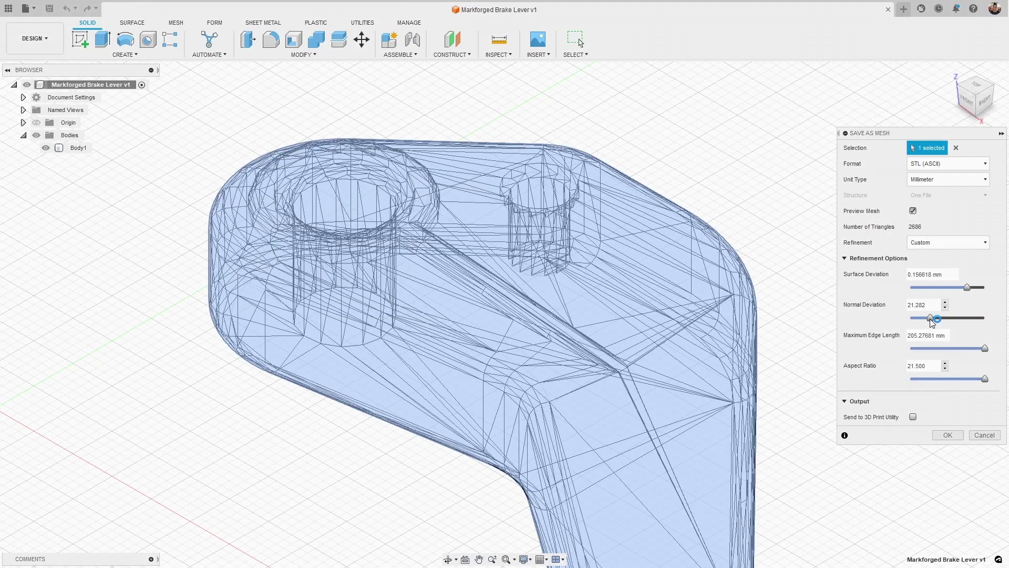
Step: Switch refinement to the High preset and the format to binary STL
scroll(384, 105, "down", 5)
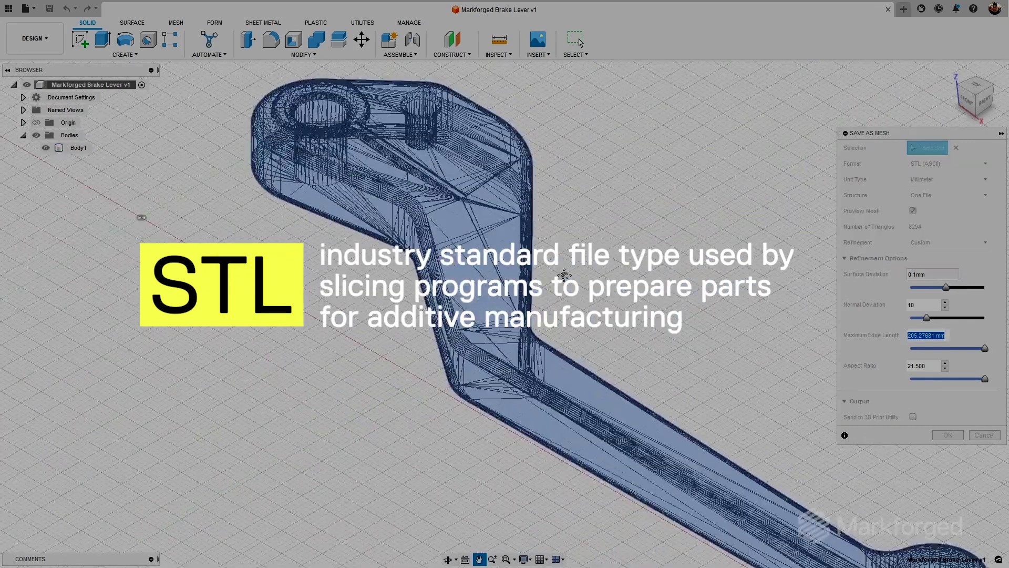
left_click(949, 242)
left_click(925, 278)
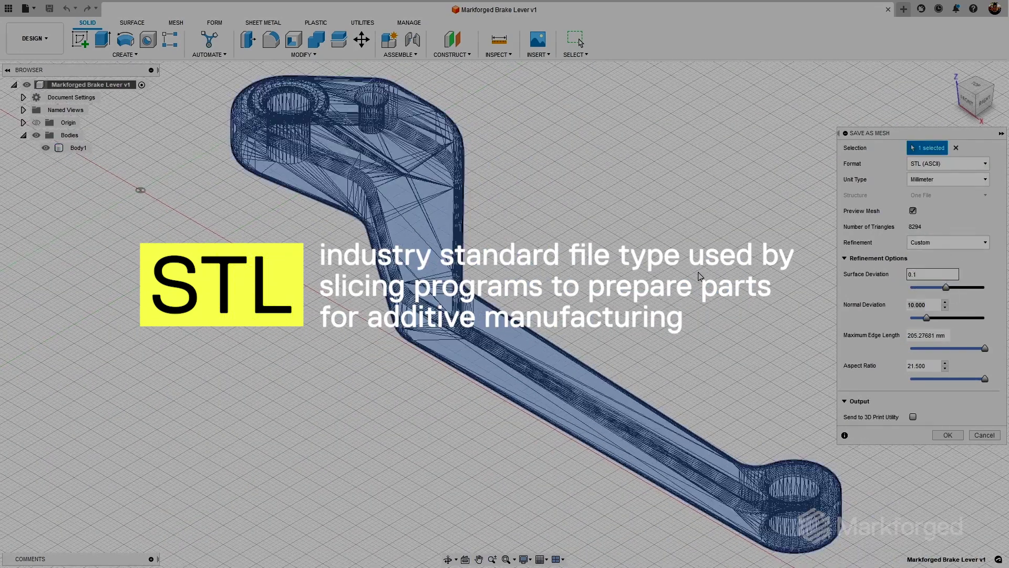
left_click(953, 166)
left_click(946, 200)
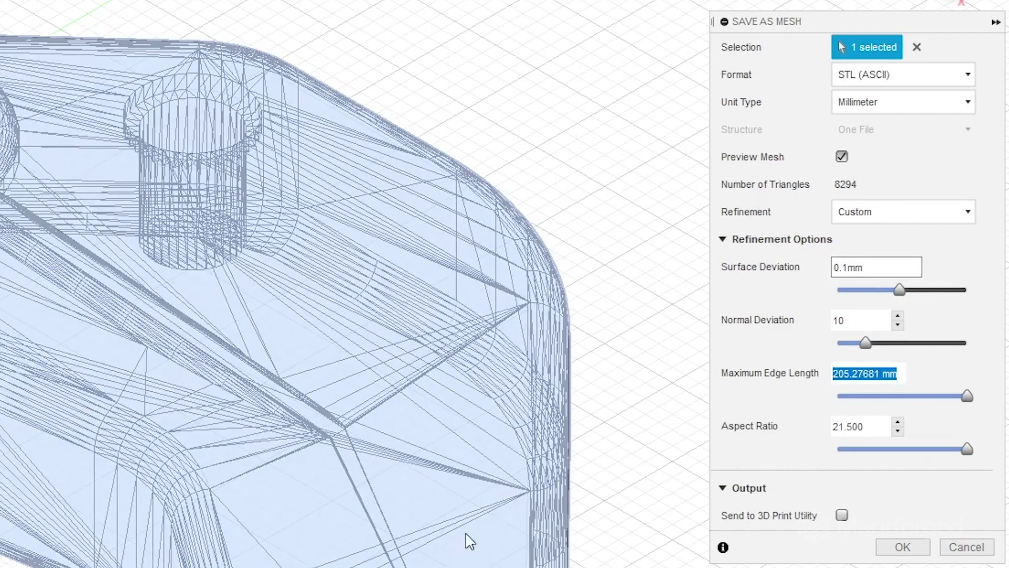
Step: Cycle refinement through Low and High, then enter a 0.1 deviation value
scroll(467, 541, "down", 5)
left_click(903, 211)
left_click(857, 277)
left_click(904, 212)
left_click(862, 237)
type("0.1")
key("Tab")
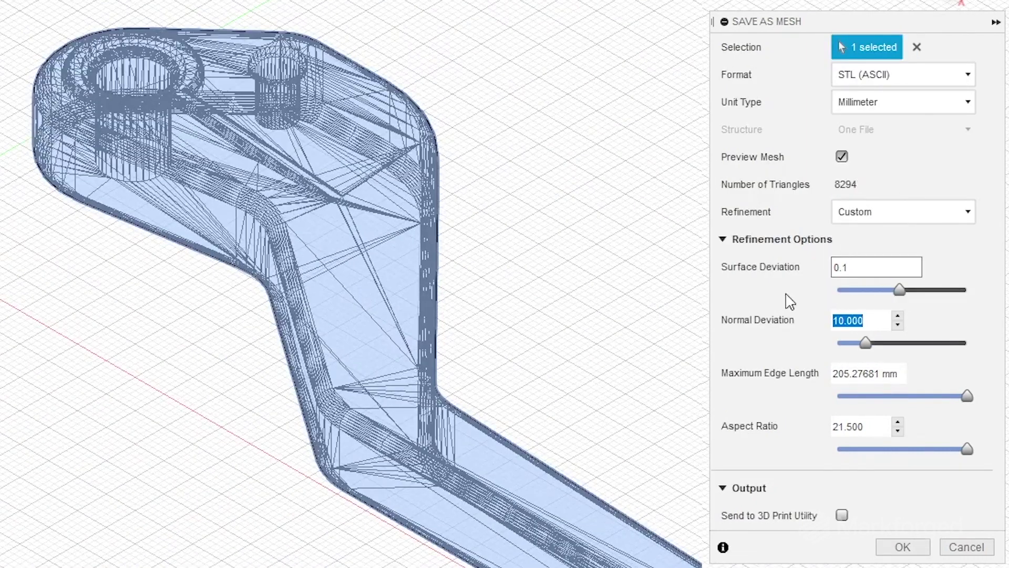
Step: Set the output format to STL (Binary)
scroll(578, 237, "up", 3)
left_click(915, 79)
left_click(900, 139)
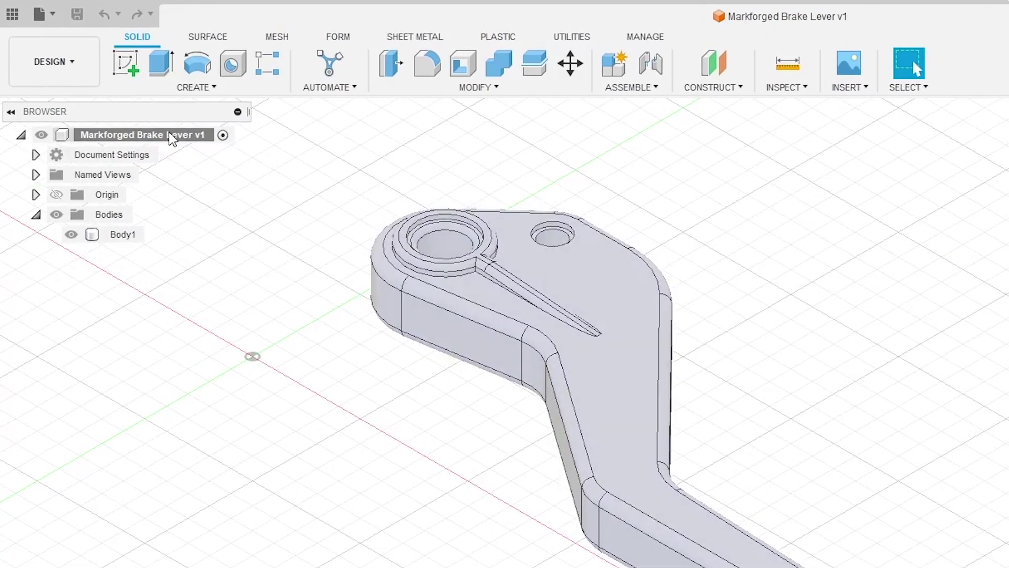
Step: Open Save As Mesh for the root component, confirm Millimeter units, and enable the mesh preview
right_click(171, 136)
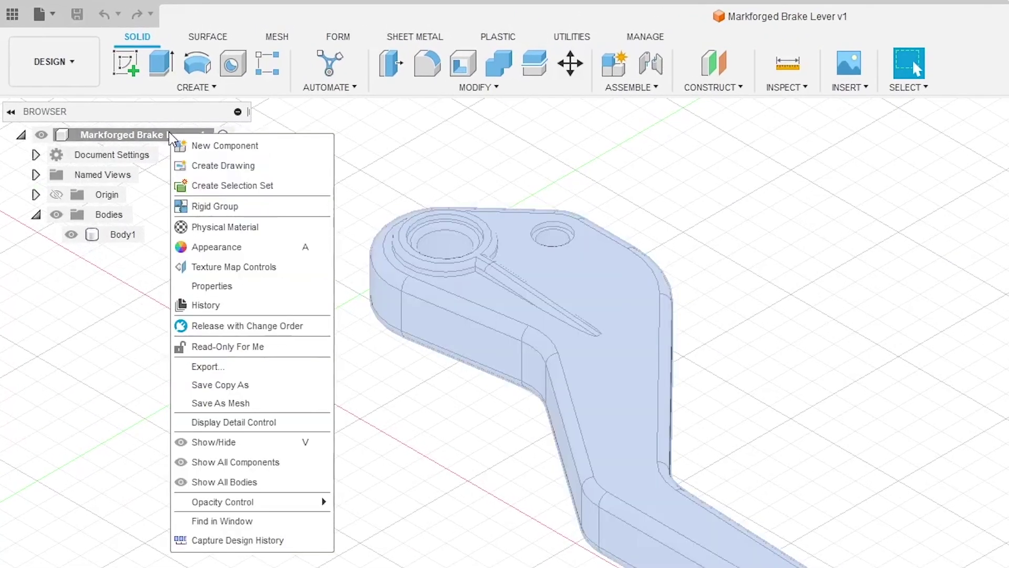
left_click(247, 404)
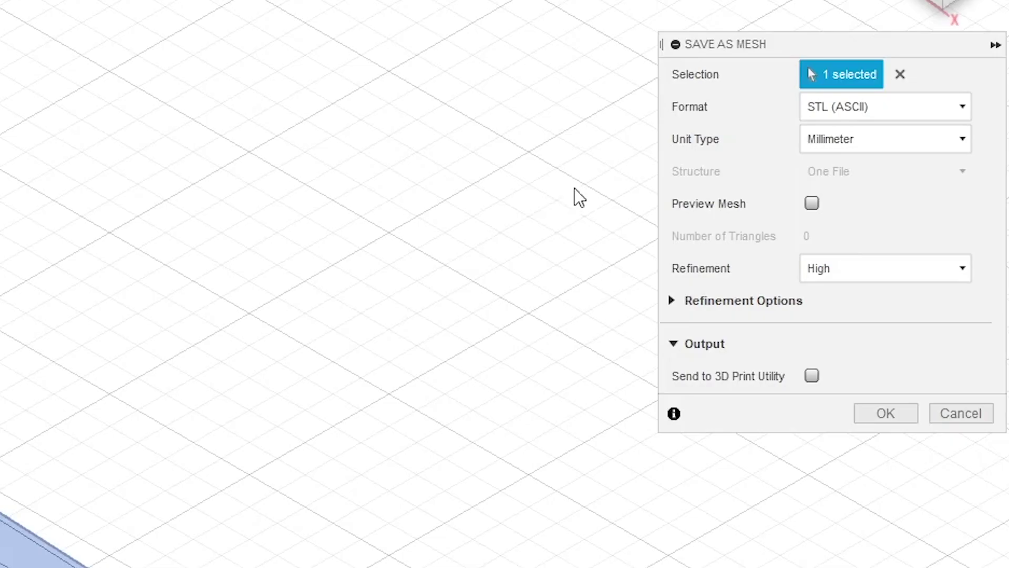
left_click(875, 144)
left_click(812, 205)
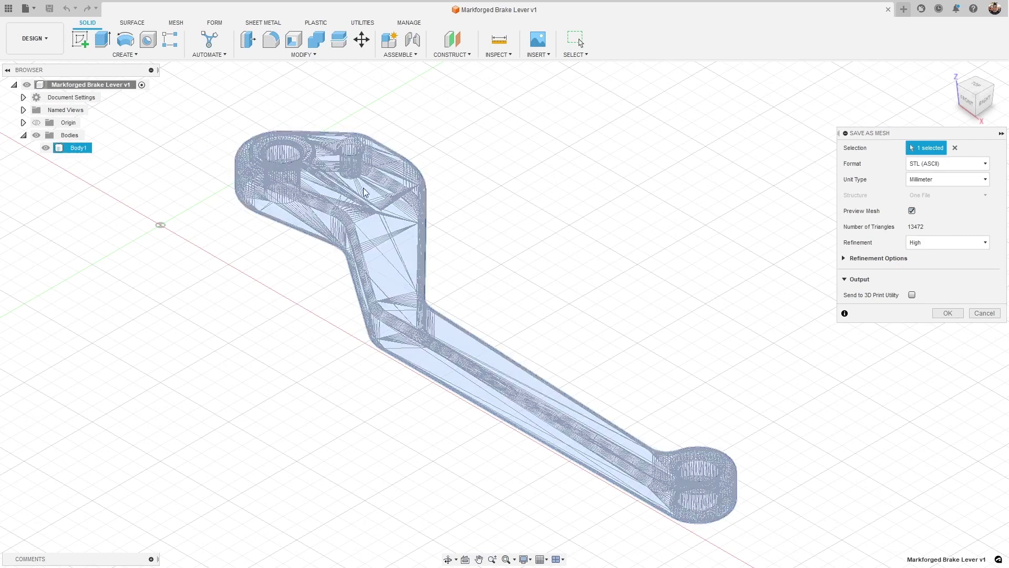
Step: View the lever's upper end and compare the Low refinement preset against High
scroll(295, 189, "up", 6)
middle_click_drag(342, 189, 449, 223)
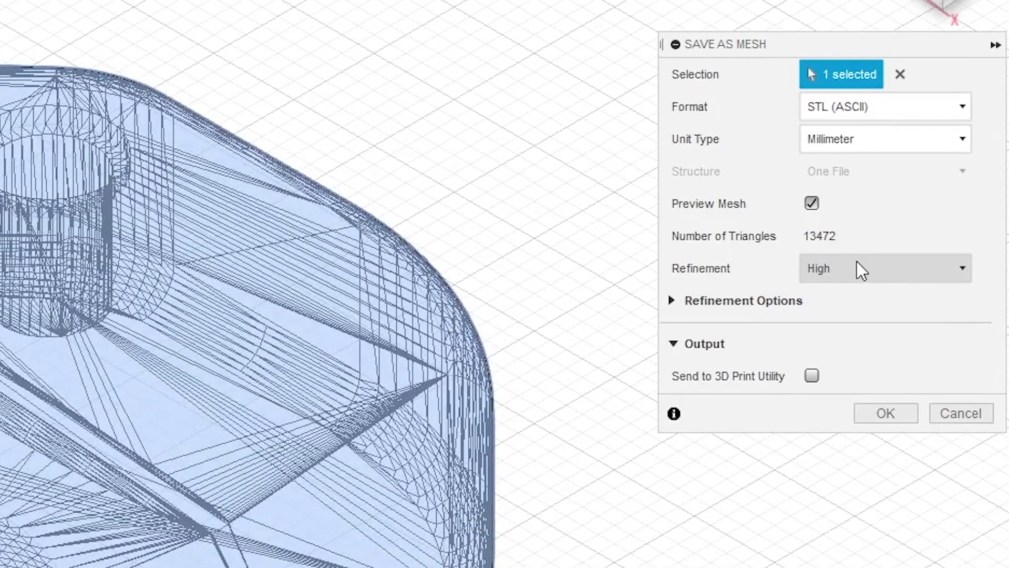
left_click(861, 270)
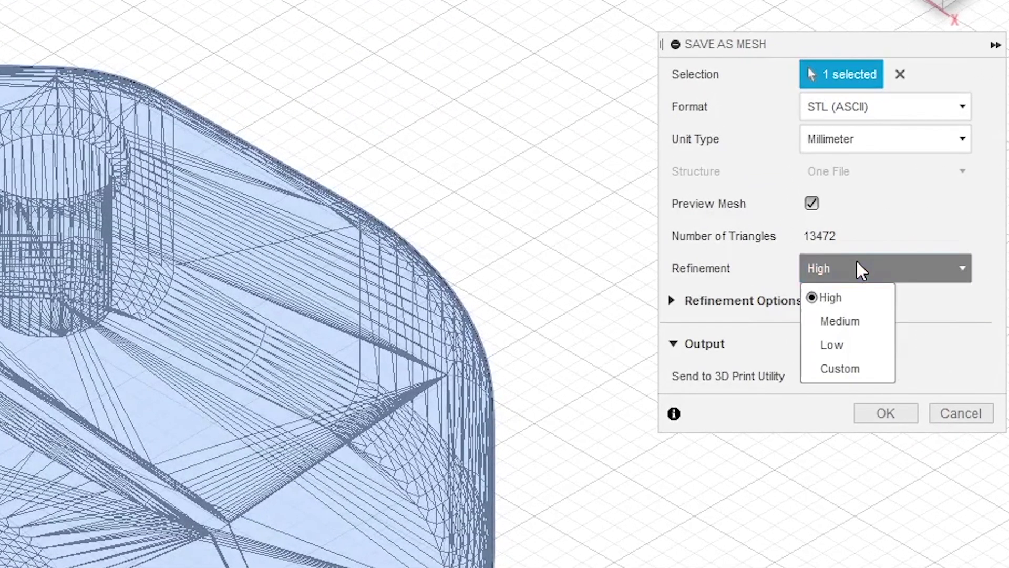
left_click(848, 345)
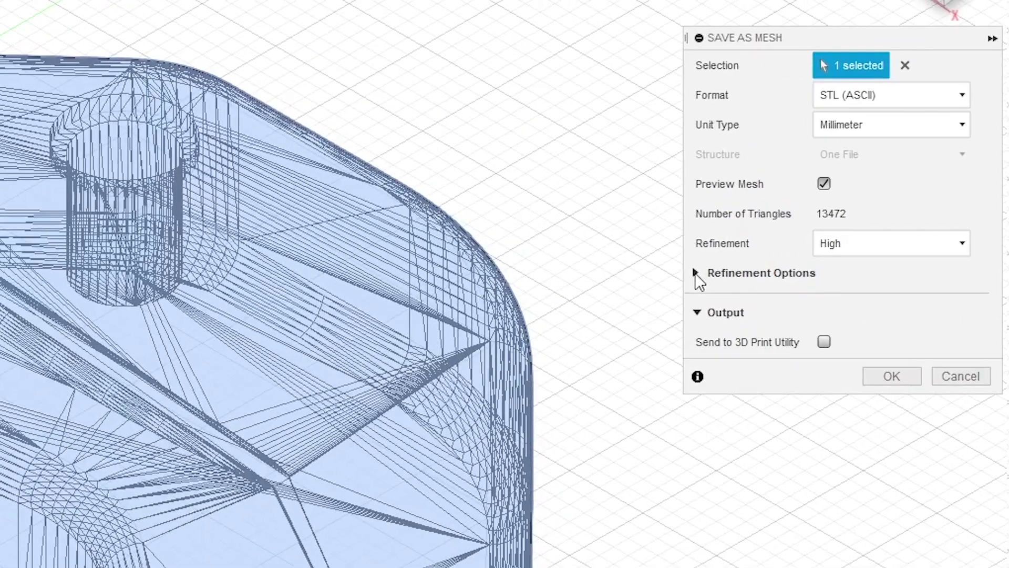
left_click(695, 271)
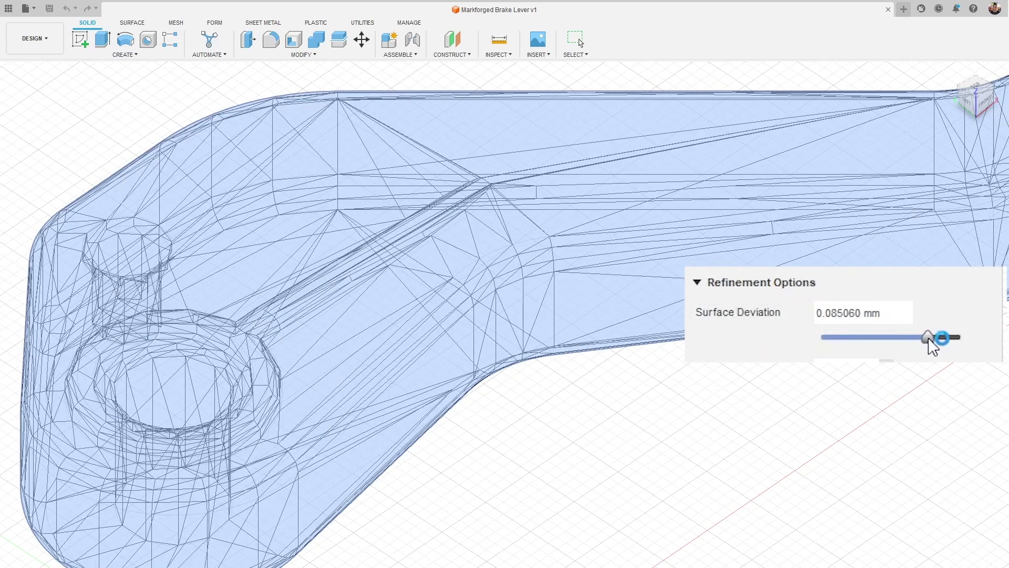
Step: Adjust the Surface Deviation slider toward a coarser mesh, then enter 0.1
left_click_drag(929, 339, 877, 340)
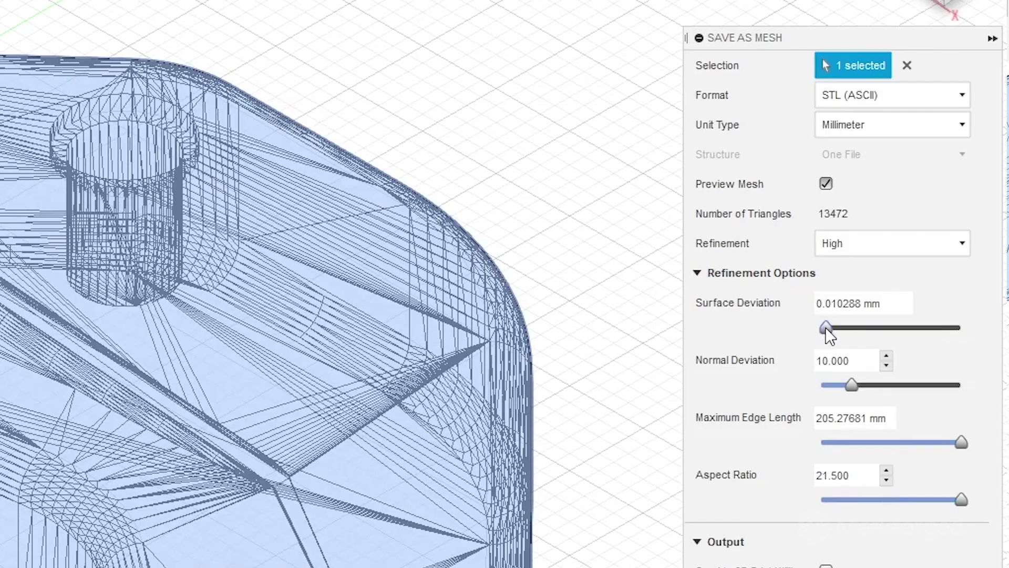
left_click_drag(826, 327, 875, 326)
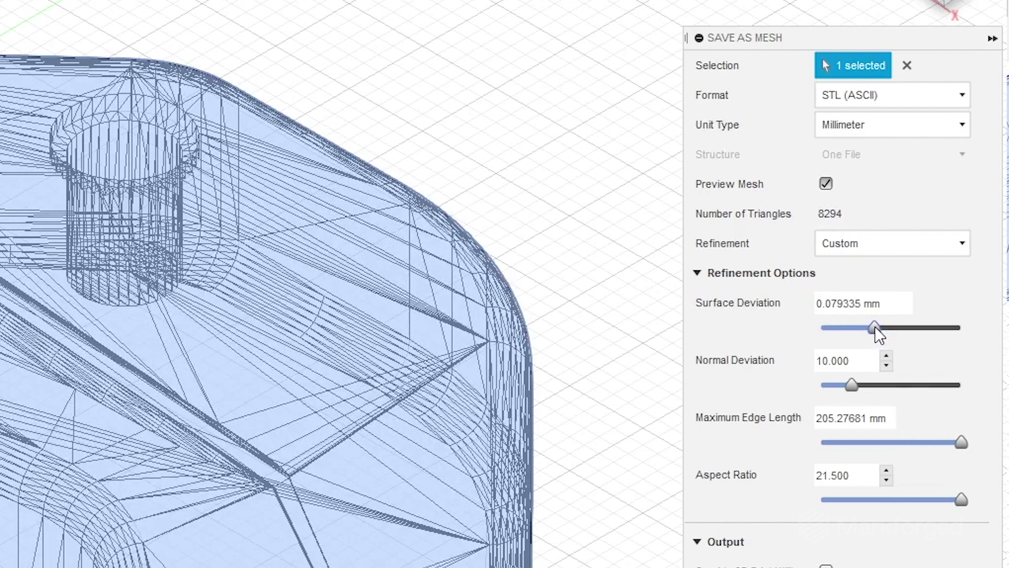
left_click_drag(875, 326, 928, 327)
left_click(869, 304)
type("0.156618")
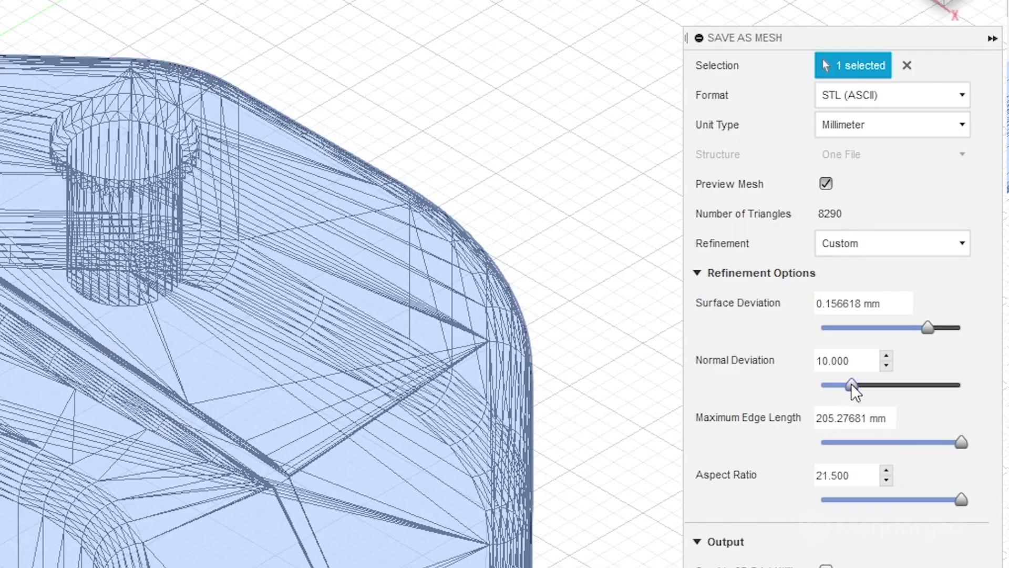
Step: Compare coarser normal deviations, then set surface deviation 0.1mm and normal deviation 10
left_click_drag(850, 383, 896, 389)
left_click_drag(932, 342, 950, 319)
left_click(869, 304)
type("0.1mm")
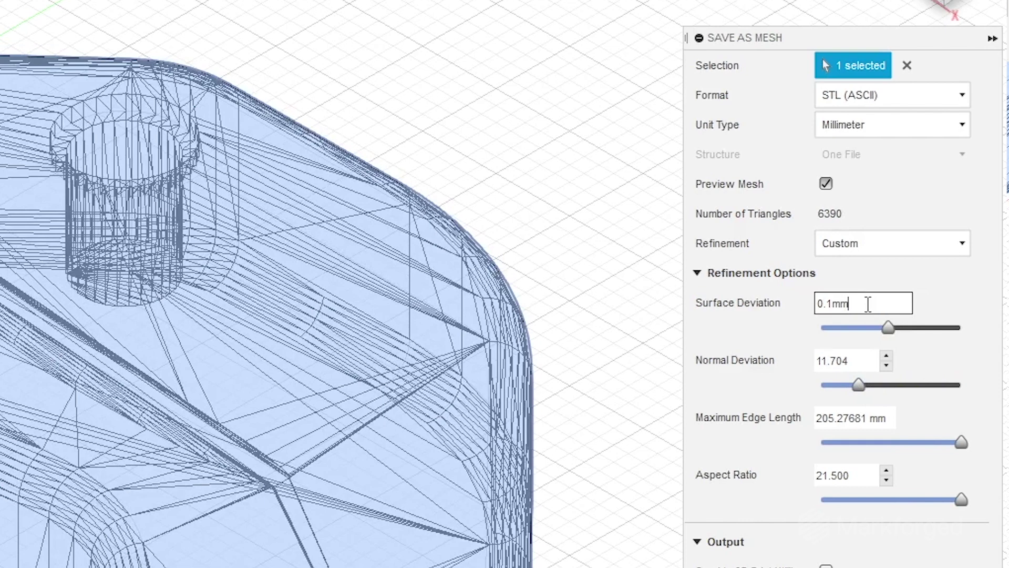
key("Tab")
type("10")
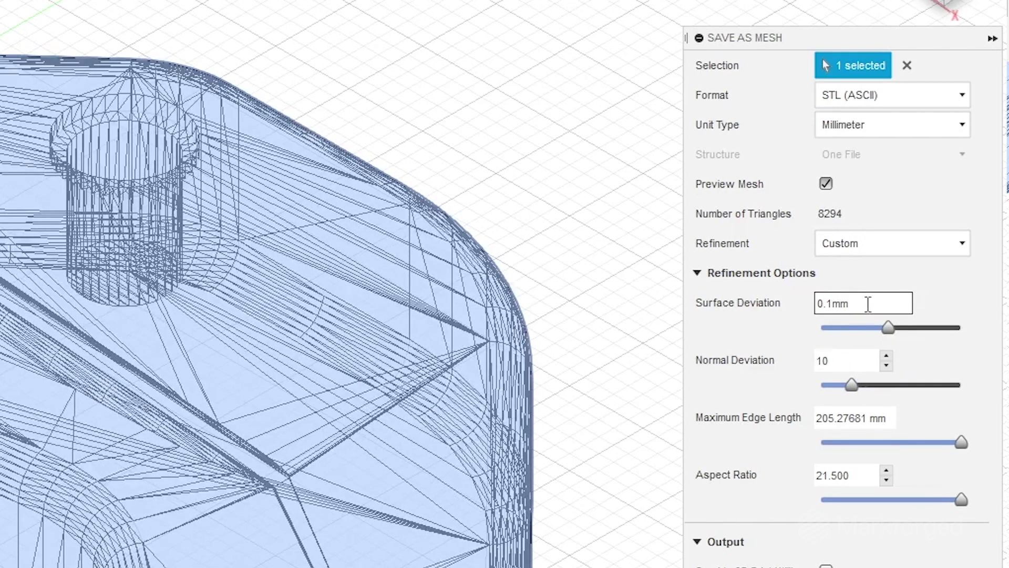
key("Tab")
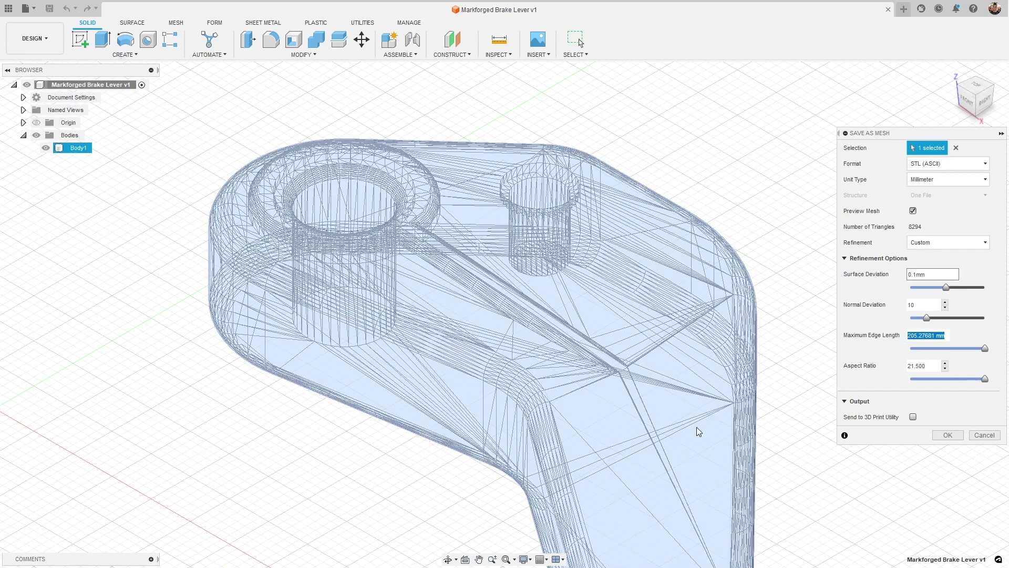
Step: Bring the whole lever into view and try the Low and High refinement presets
scroll(737, 440, "down", 3)
middle_click_drag(777, 480, 601, 308)
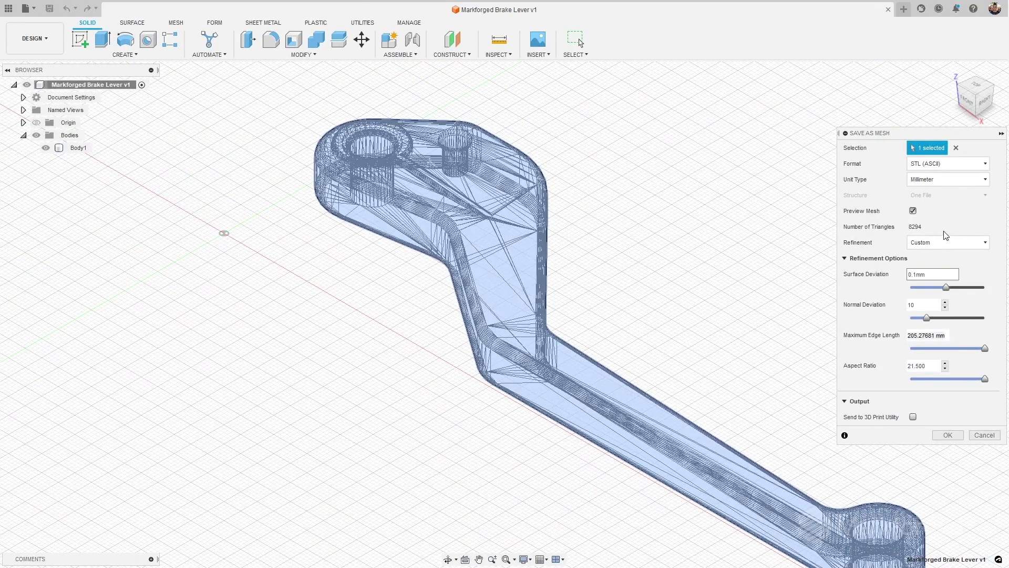
left_click(941, 242)
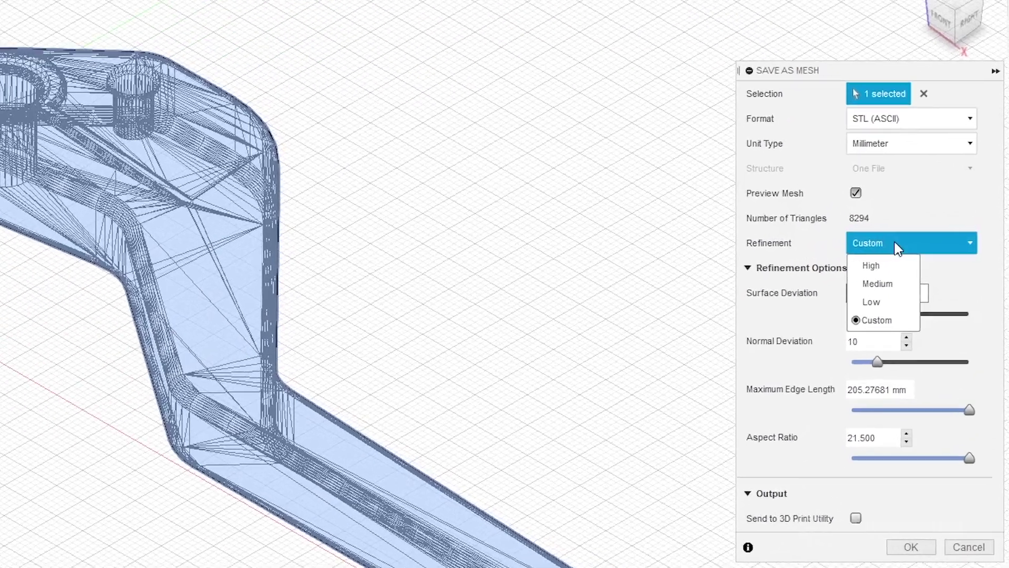
left_click(919, 284)
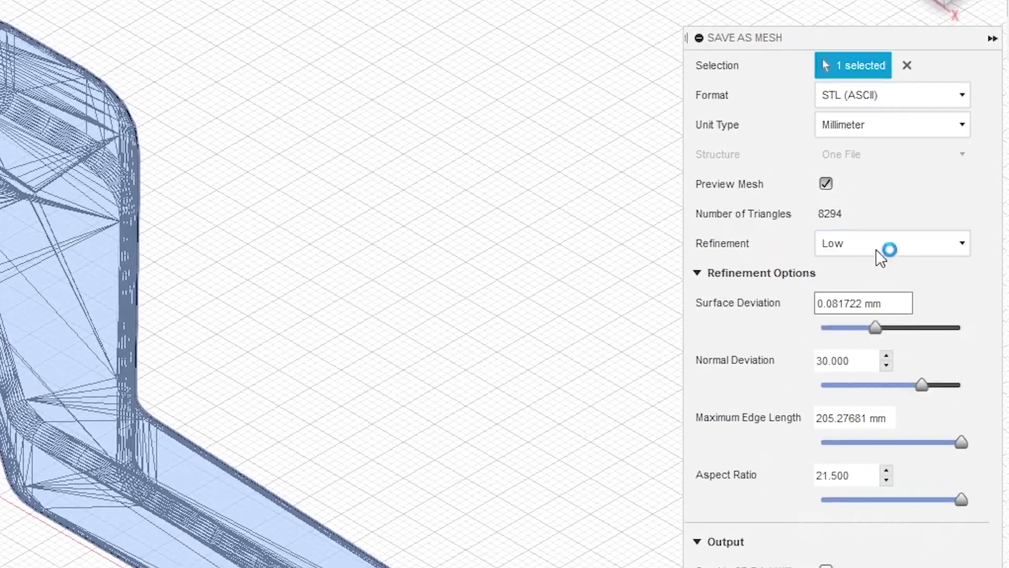
left_click(875, 242)
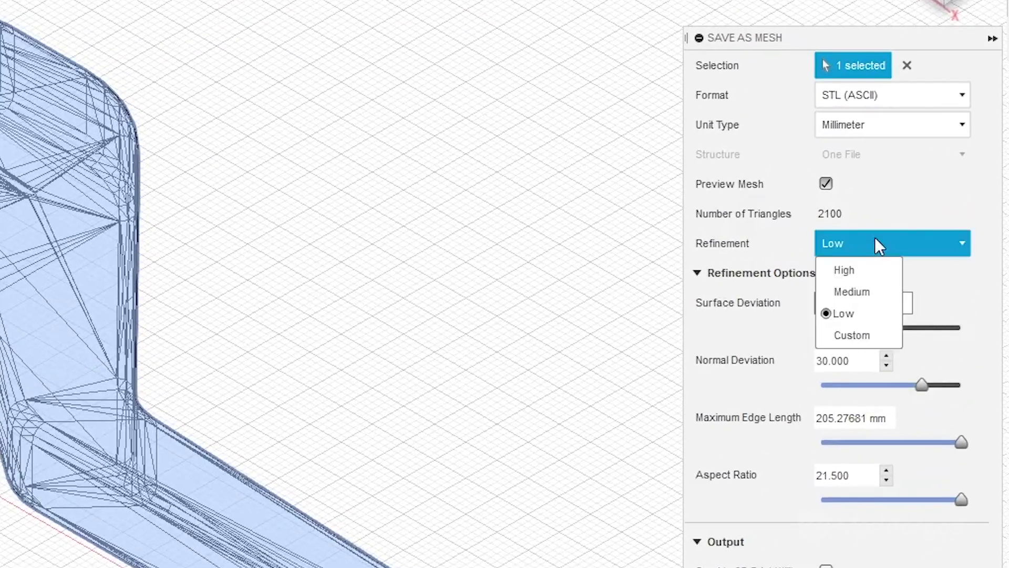
left_click(874, 268)
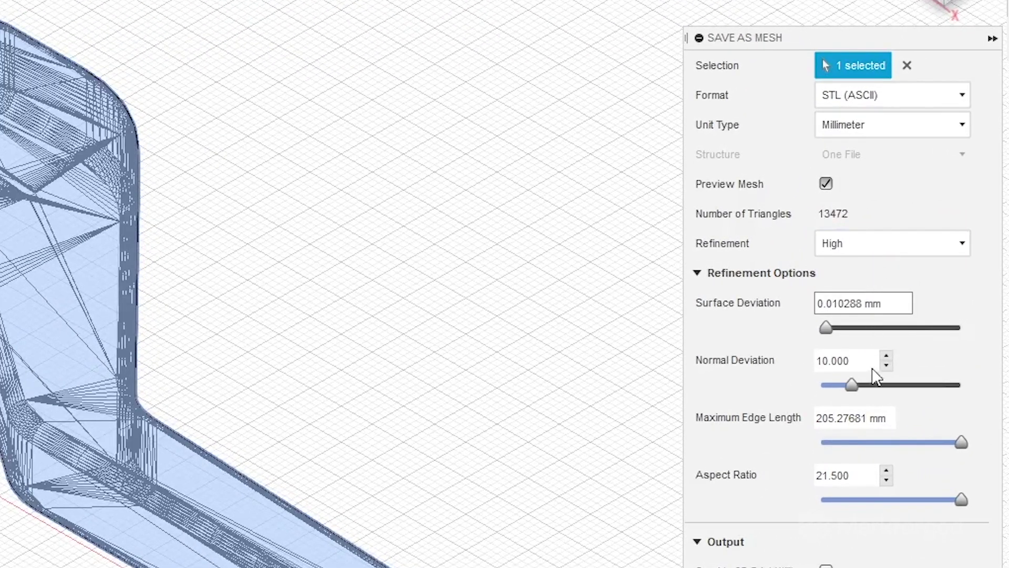
Step: Re-enter 0.1 as the surface deviation, returning refinement to Custom
left_click(849, 308)
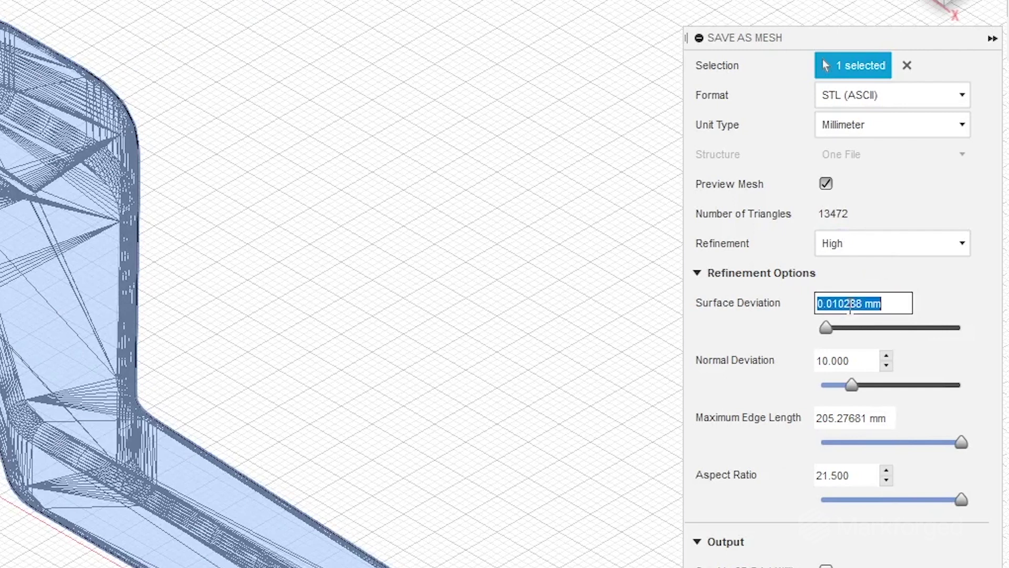
type("0.1")
key("Tab")
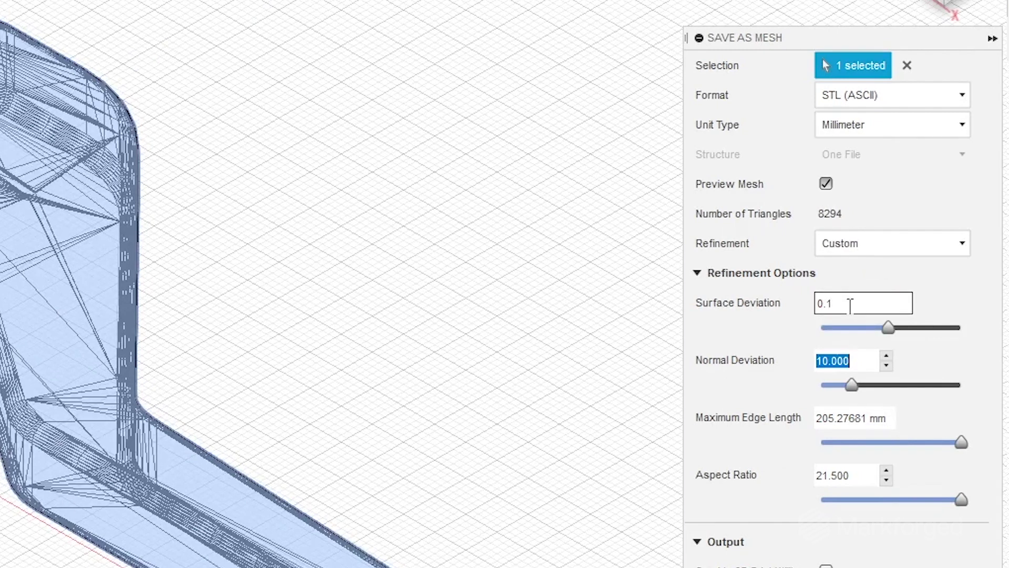
scroll(498, 329, "up", 5)
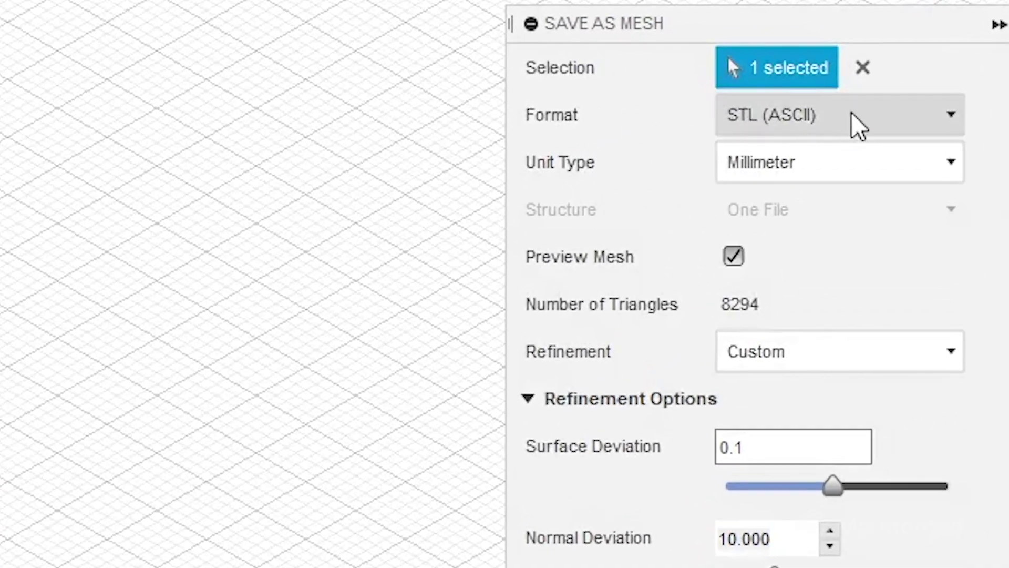
Step: Change the mesh format from STL (ASCII) to STL (Binary)
left_click(858, 125)
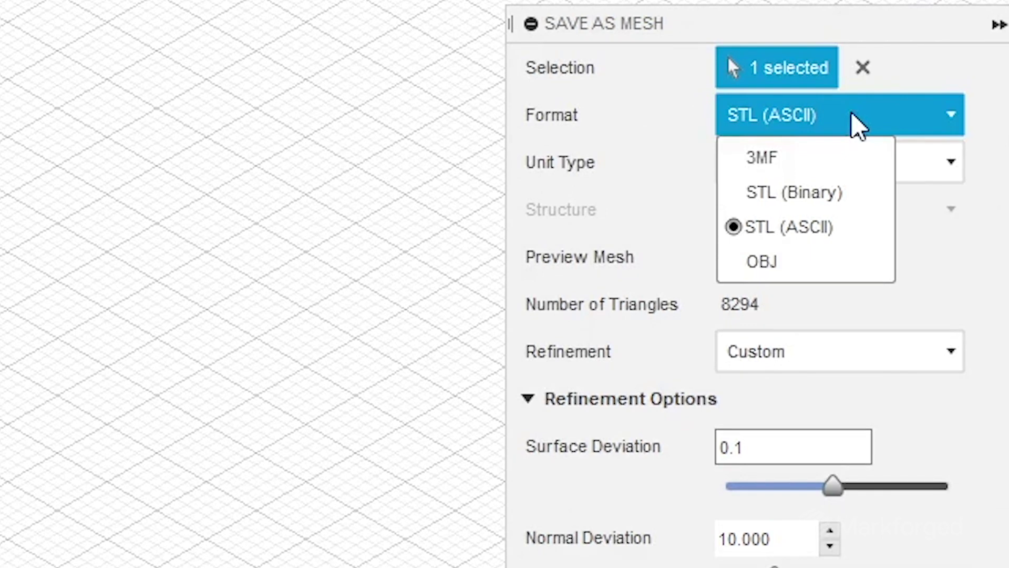
left_click(840, 191)
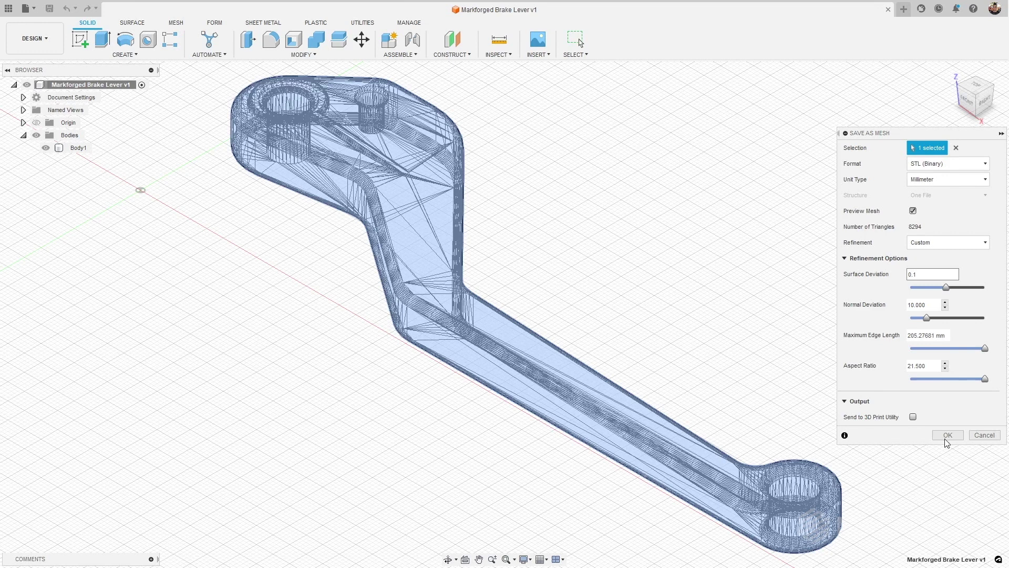
Step: Confirm the binary STL mesh export with OK
left_click(949, 435)
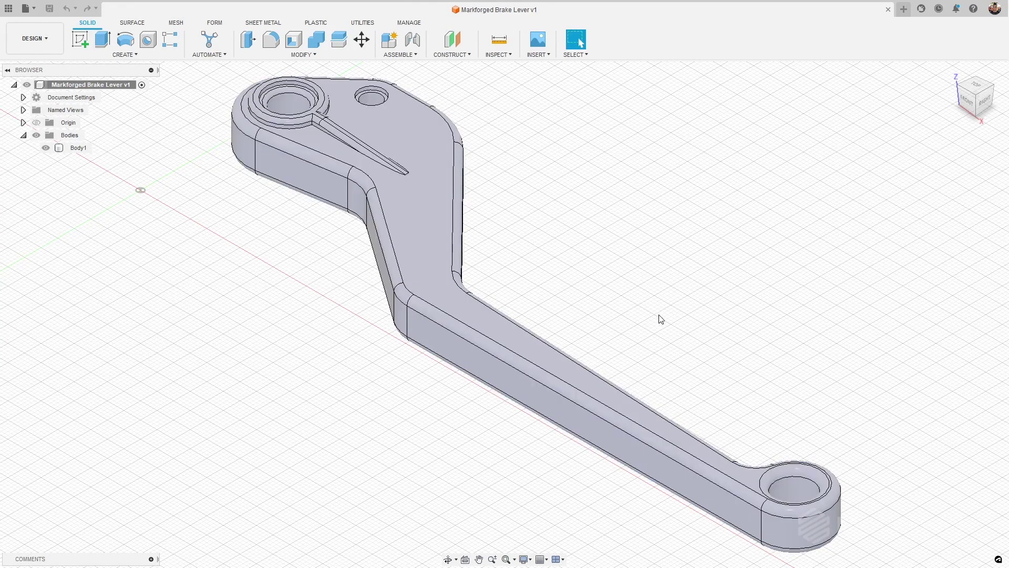